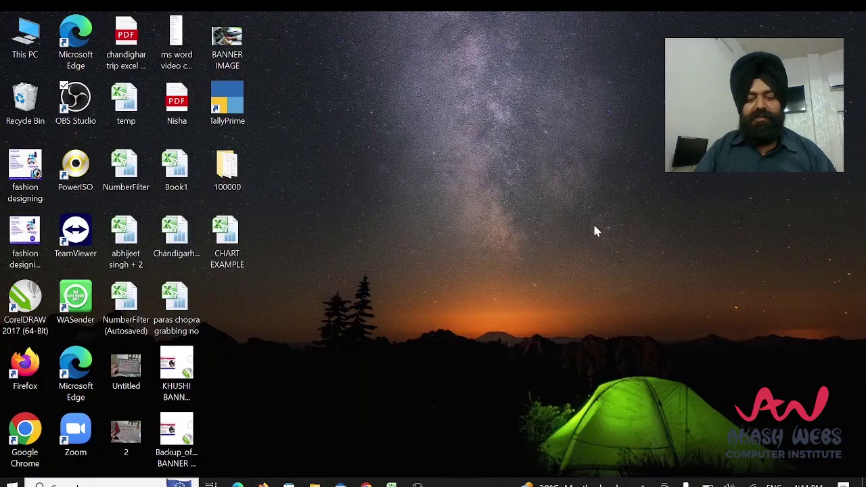
Bring up the invoice workbook and widen column C to 16 so the submitted-on date shows fully
{"action": "left_click", "coordinate": [391, 484]}
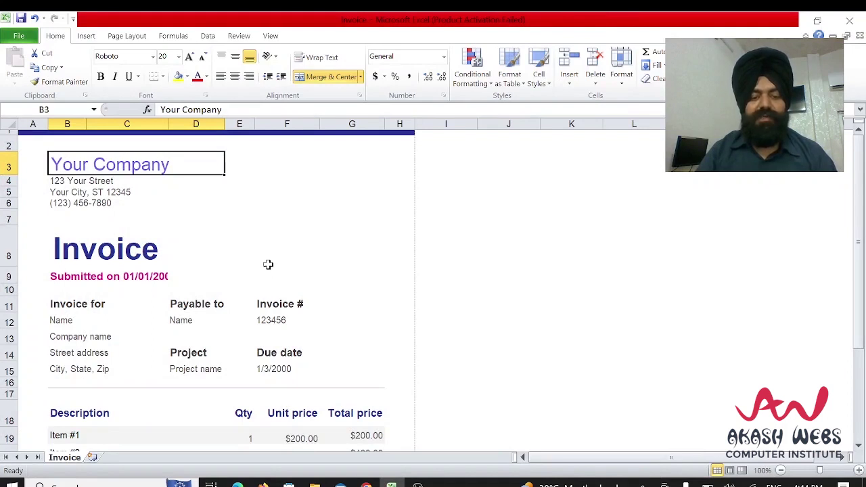
{"action": "left_click", "coordinate": [120, 254]}
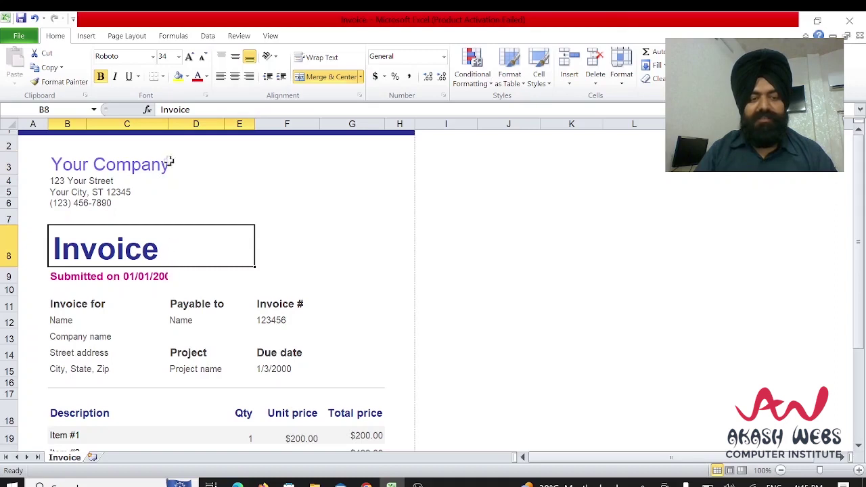
{"action": "left_click_drag", "start_coordinate": [169, 126], "coordinate": [182, 126]}
{"action": "left_click", "coordinate": [130, 276]}
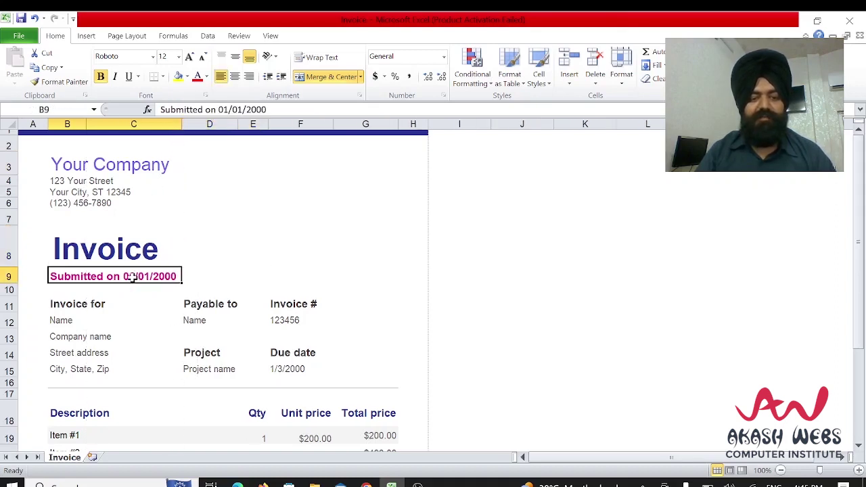
Check the formulas for the four item totals, the subtotal sum and the -100 adjustment
{"action": "scroll", "coordinate": [133, 269], "scroll_direction": "down", "scroll_amount": 3}
{"action": "scroll", "coordinate": [135, 271], "scroll_direction": "up", "scroll_amount": 2}
{"action": "scroll", "coordinate": [135, 270], "scroll_direction": "down", "scroll_amount": 1}
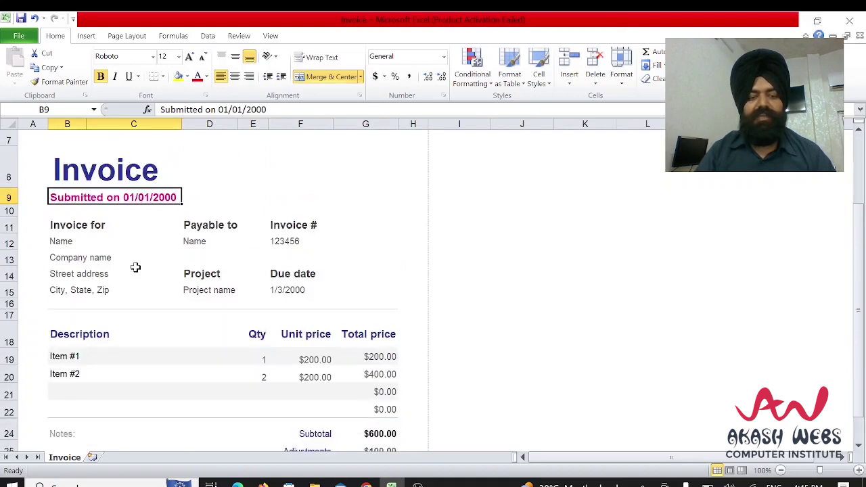
{"action": "left_click", "coordinate": [387, 358]}
{"action": "left_click", "coordinate": [390, 374]}
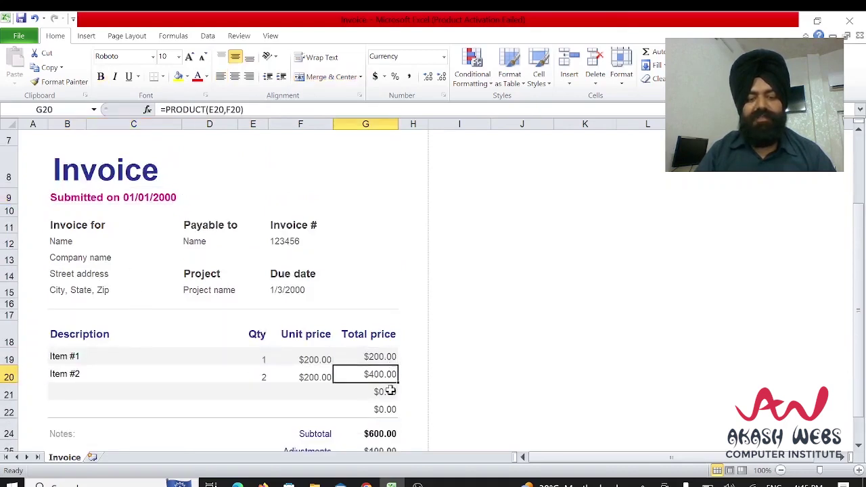
{"action": "left_click", "coordinate": [388, 391]}
{"action": "left_click", "coordinate": [391, 409]}
{"action": "scroll", "coordinate": [391, 402], "scroll_direction": "down", "scroll_amount": 1}
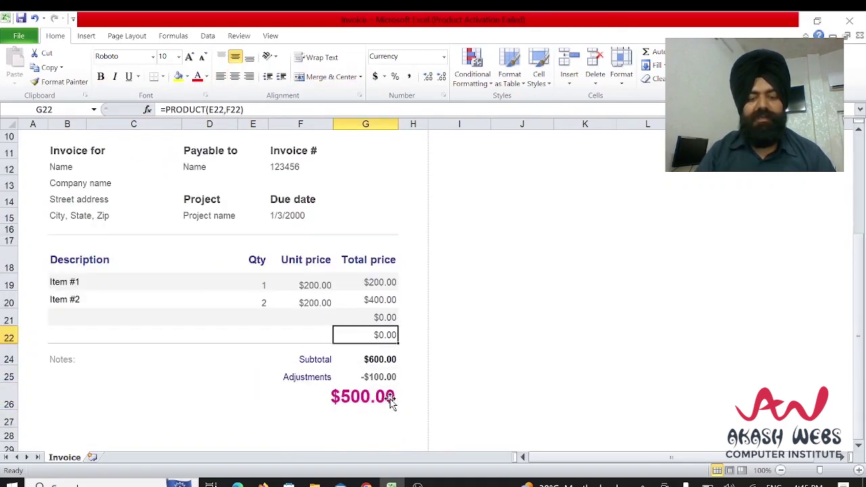
{"action": "left_click", "coordinate": [379, 359]}
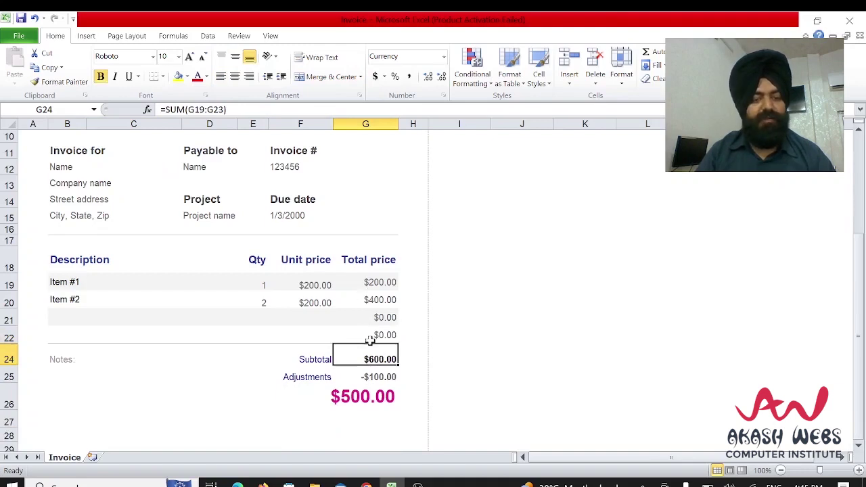
{"action": "left_click", "coordinate": [372, 377]}
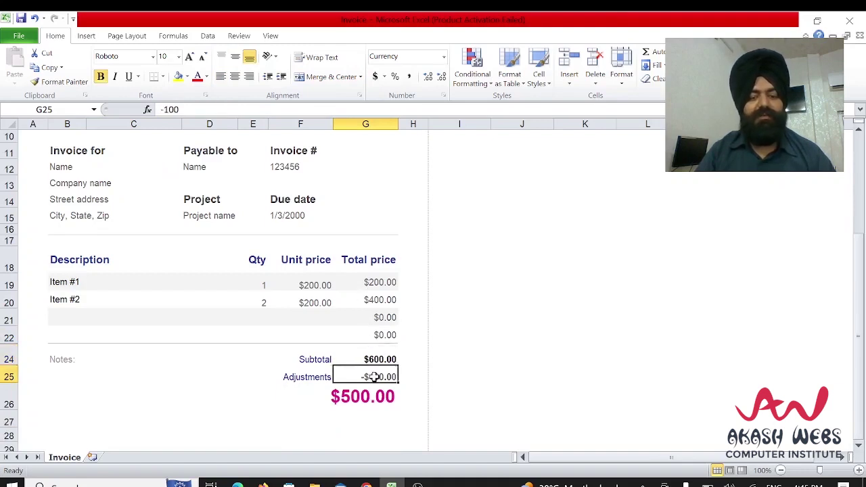
{"action": "scroll", "coordinate": [368, 384], "scroll_direction": "up", "scroll_amount": 3}
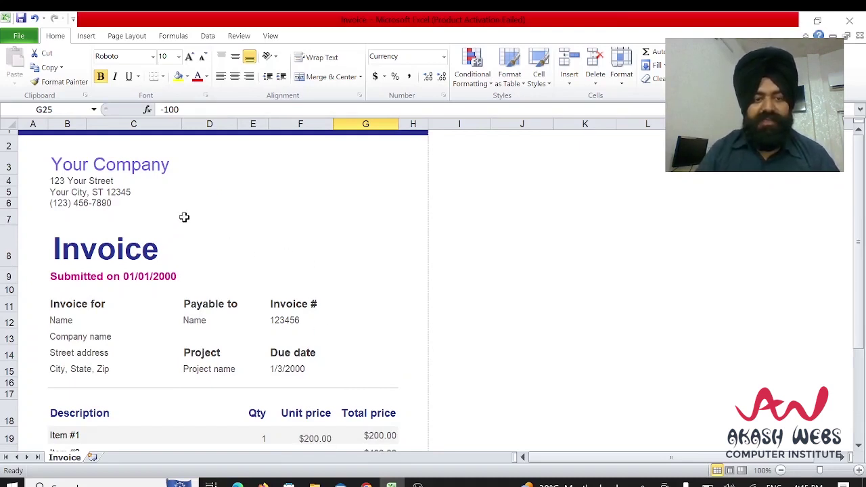
{"action": "scroll", "coordinate": [317, 277], "scroll_direction": "down", "scroll_amount": 2}
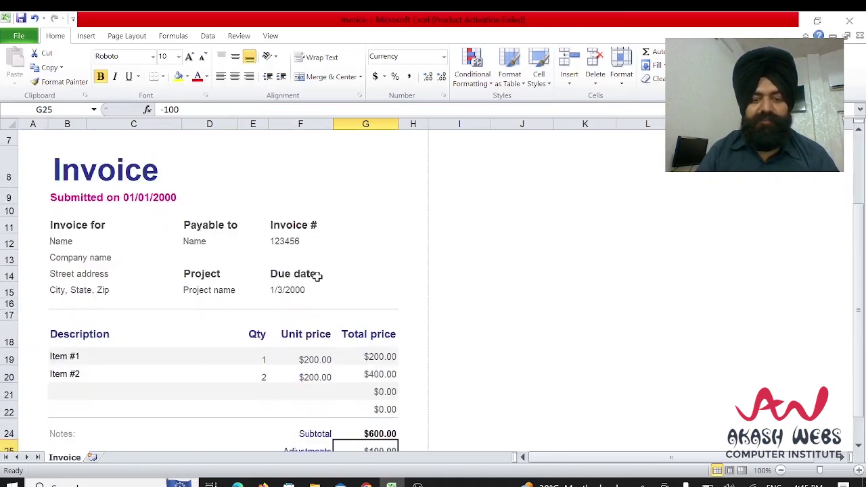
{"action": "scroll", "coordinate": [317, 277], "scroll_direction": "up", "scroll_amount": 2}
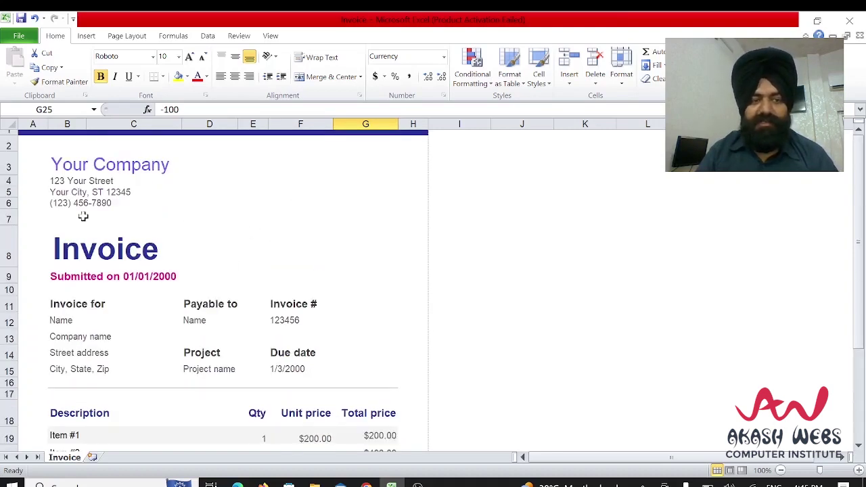
{"action": "left_click", "coordinate": [72, 167]}
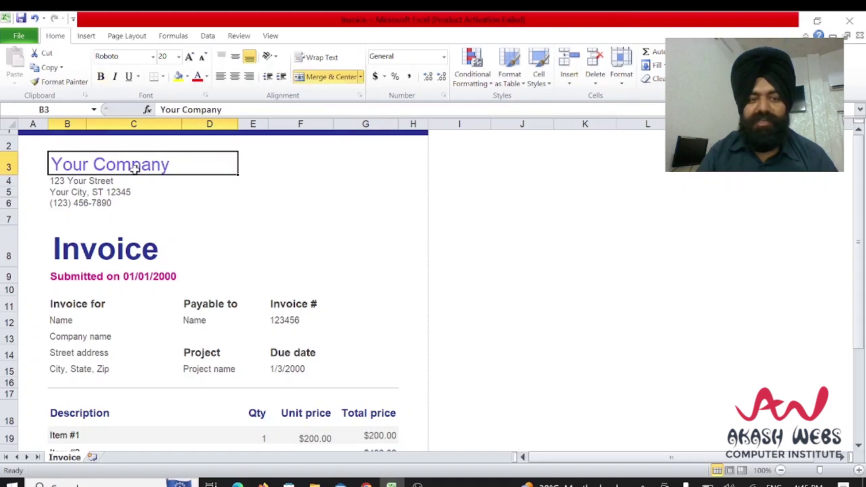
{"action": "scroll", "coordinate": [198, 260], "scroll_direction": "down", "scroll_amount": 2}
{"action": "scroll", "coordinate": [198, 260], "scroll_direction": "down", "scroll_amount": 2}
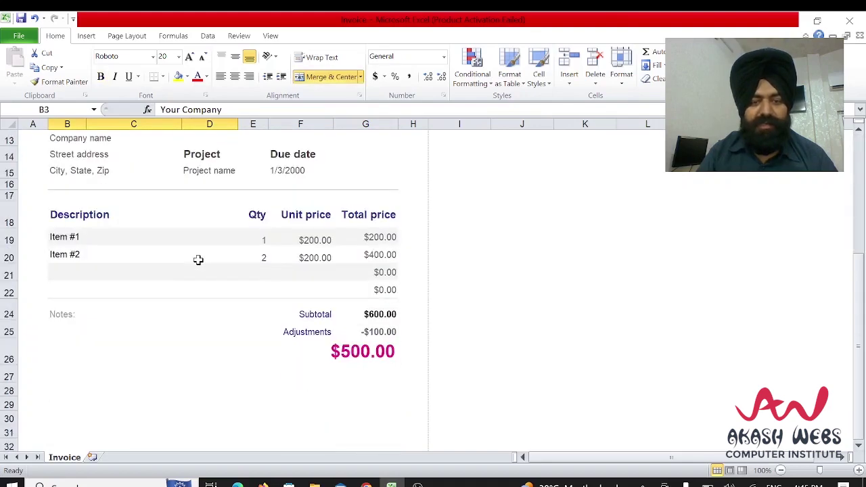
{"action": "scroll", "coordinate": [198, 260], "scroll_direction": "down", "scroll_amount": 2}
{"action": "scroll", "coordinate": [200, 259], "scroll_direction": "down", "scroll_amount": 3}
{"action": "scroll", "coordinate": [200, 260], "scroll_direction": "up", "scroll_amount": 3}
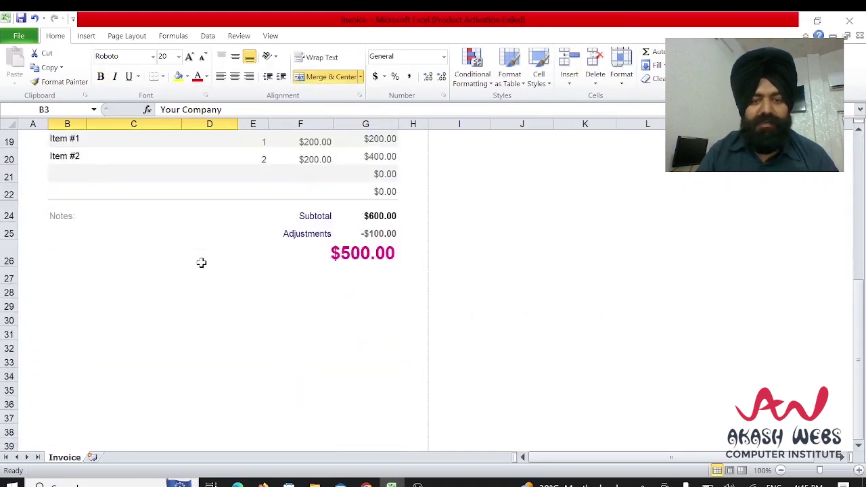
{"action": "scroll", "coordinate": [201, 262], "scroll_direction": "up", "scroll_amount": 4}
{"action": "scroll", "coordinate": [201, 263], "scroll_direction": "up", "scroll_amount": 2}
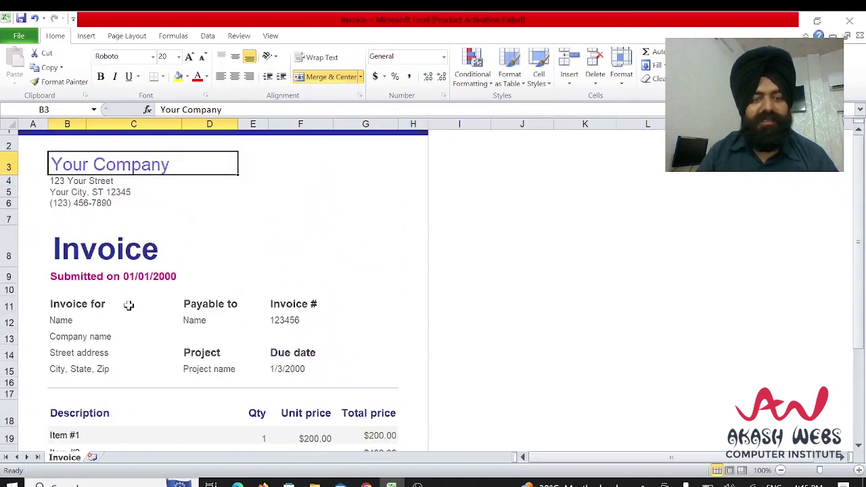
{"action": "left_click", "coordinate": [98, 303]}
{"action": "left_click_drag", "start_coordinate": [254, 201], "coordinate": [290, 202]}
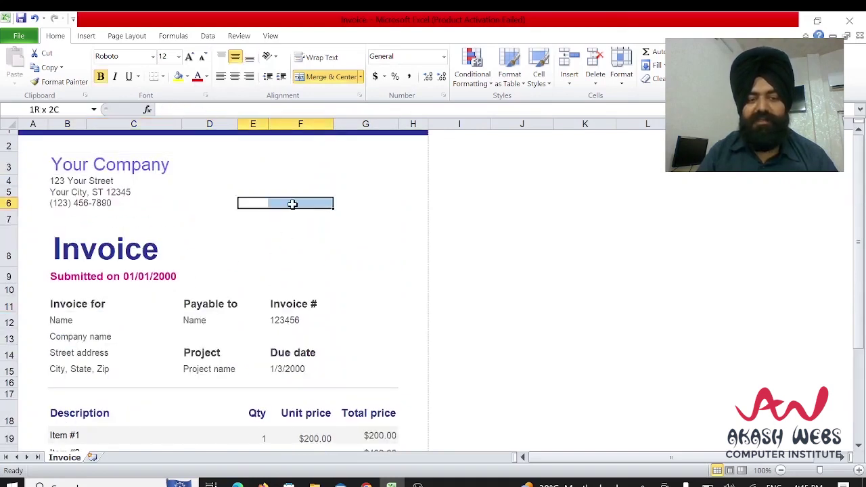
{"action": "left_click", "coordinate": [263, 234]}
{"action": "left_click", "coordinate": [205, 304]}
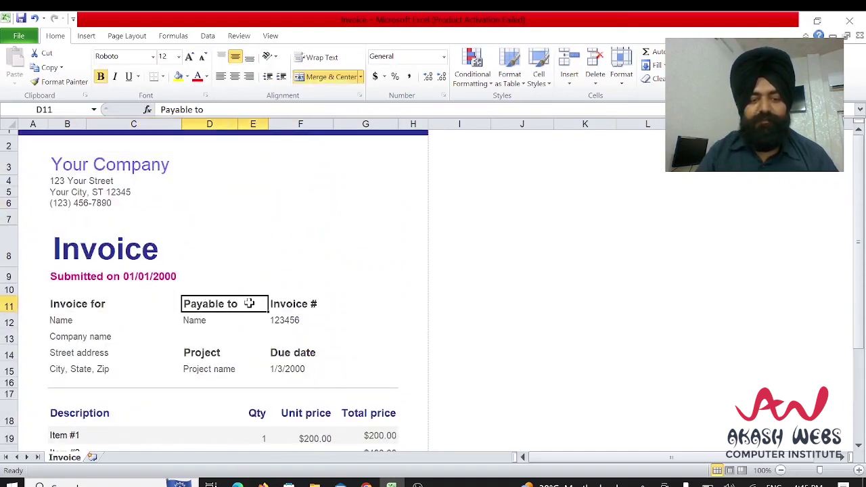
{"action": "left_click", "coordinate": [272, 303]}
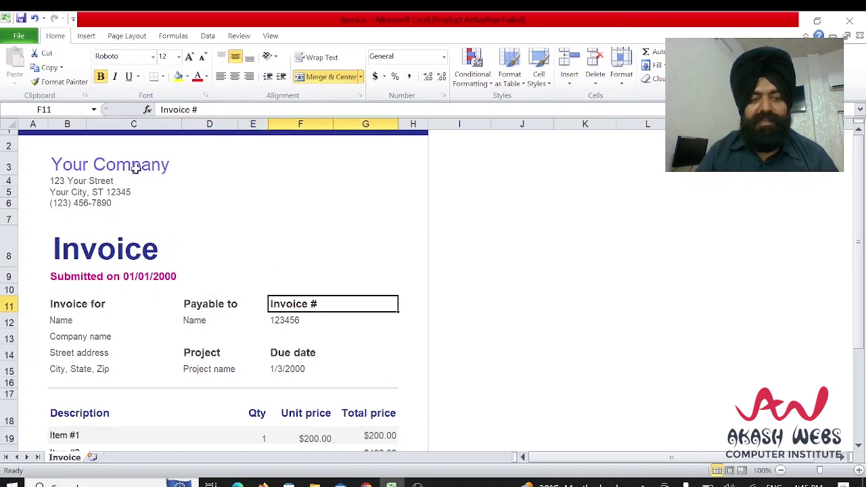
{"action": "left_click", "coordinate": [153, 250]}
{"action": "left_click", "coordinate": [235, 279]}
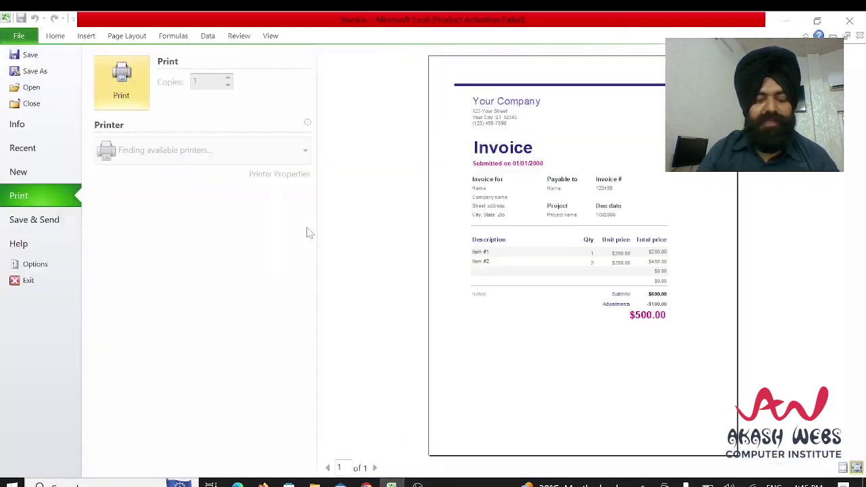
Review the invoice's print preview, then return to the Invoice worksheet
{"action": "key", "text": "ctrl+p"}
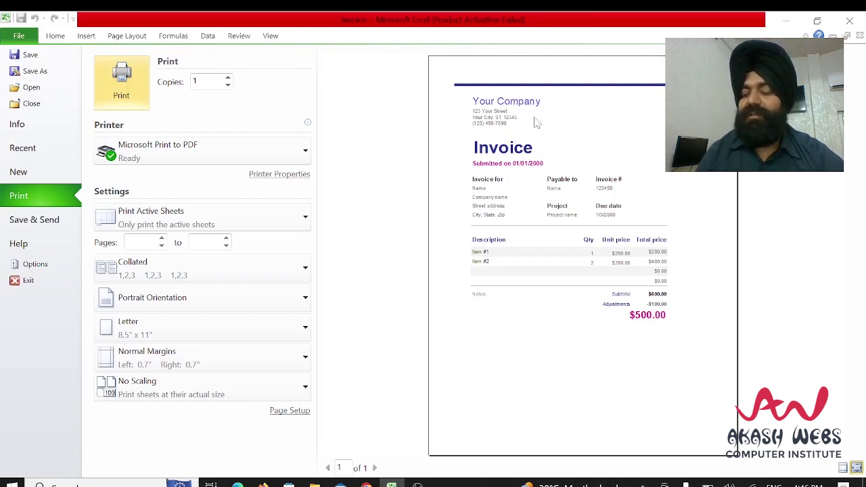
{"action": "key", "text": "Escape"}
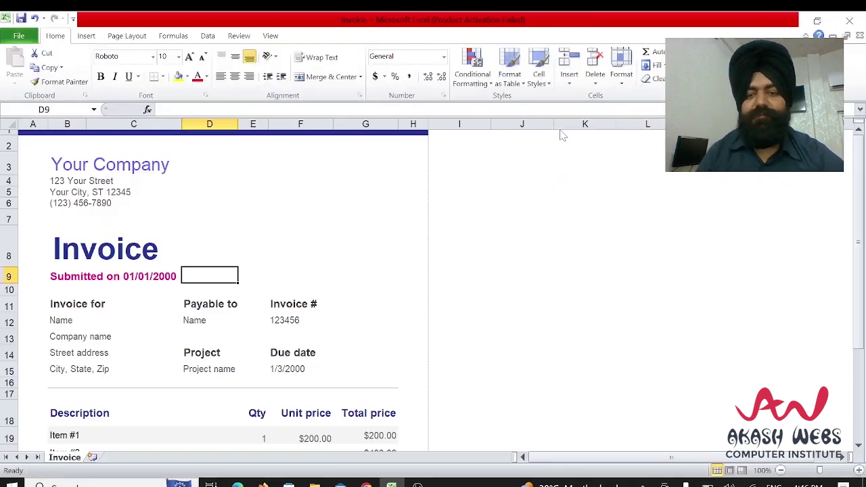
{"action": "scroll", "coordinate": [216, 260], "scroll_direction": "down", "scroll_amount": 2}
{"action": "scroll", "coordinate": [215, 260], "scroll_direction": "up", "scroll_amount": 2}
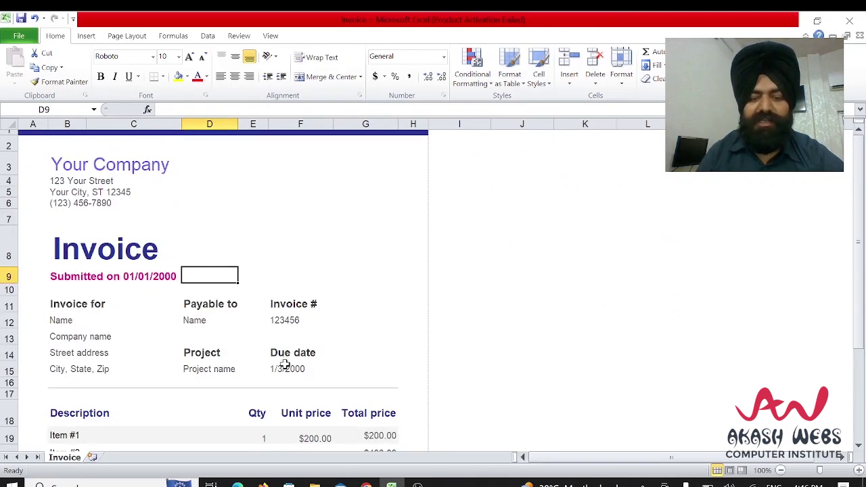
Open the Vecteezy invoice image result in a new tab while staying on Google's image results
{"action": "mouse_move", "coordinate": [366, 485]}
{"action": "left_click", "coordinate": [369, 433]}
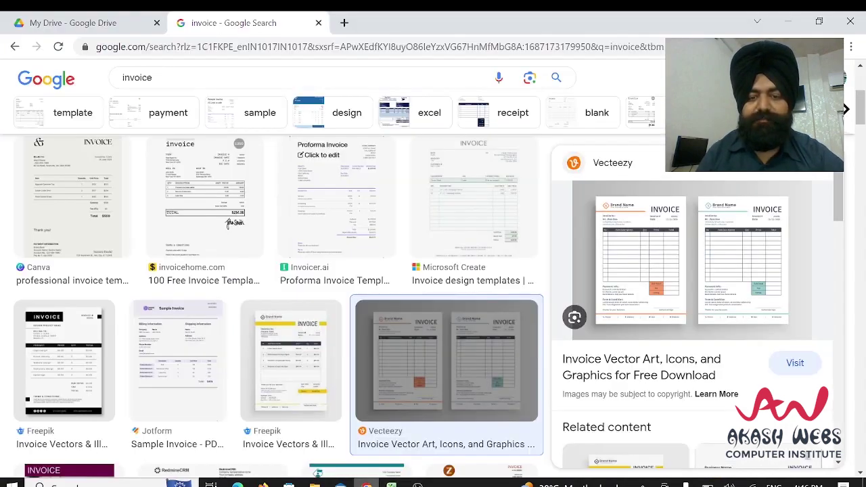
{"action": "left_click", "coordinate": [161, 80]}
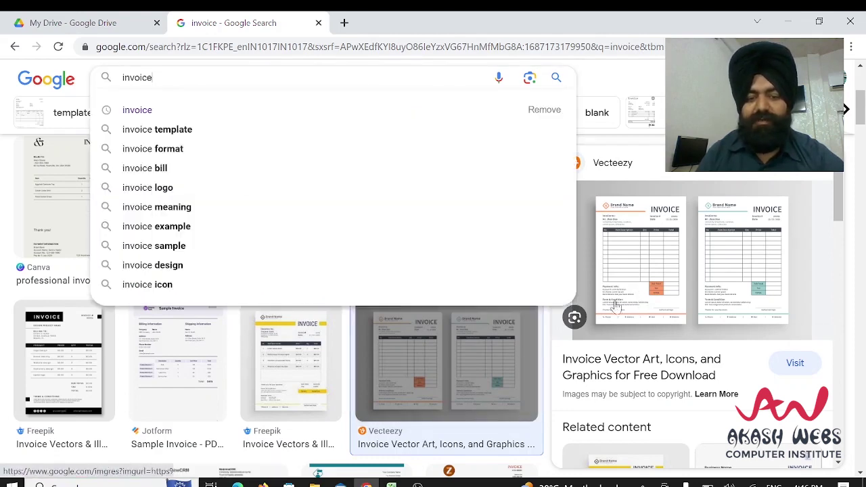
{"action": "left_click", "coordinate": [632, 258]}
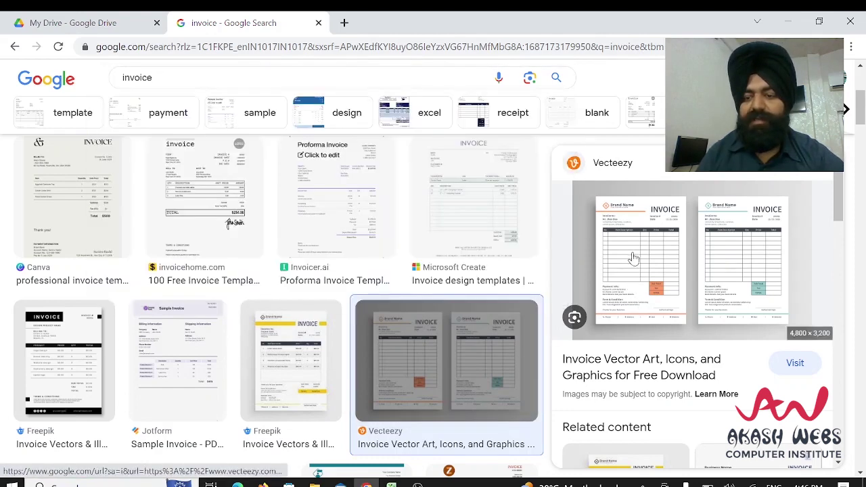
{"action": "left_click", "coordinate": [633, 259]}
{"action": "left_click", "coordinate": [241, 23]}
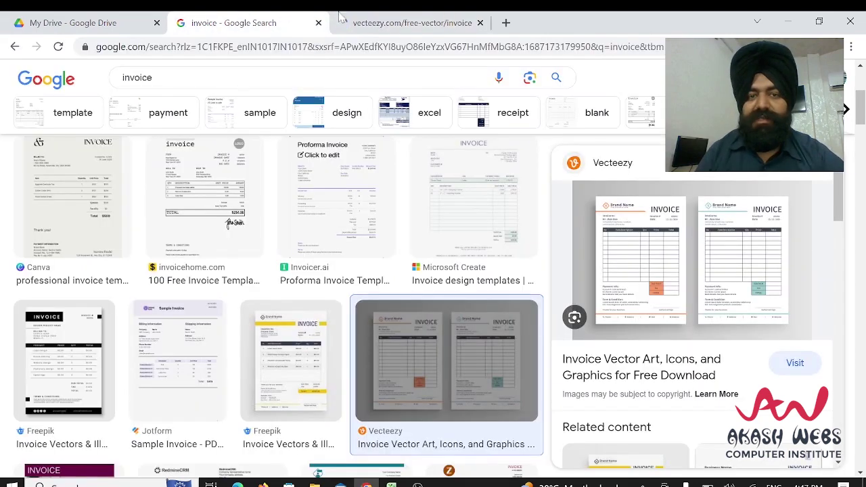
Open the first 'invoice template design' on the Vecteezy invoice vectors page
{"action": "left_click", "coordinate": [399, 23]}
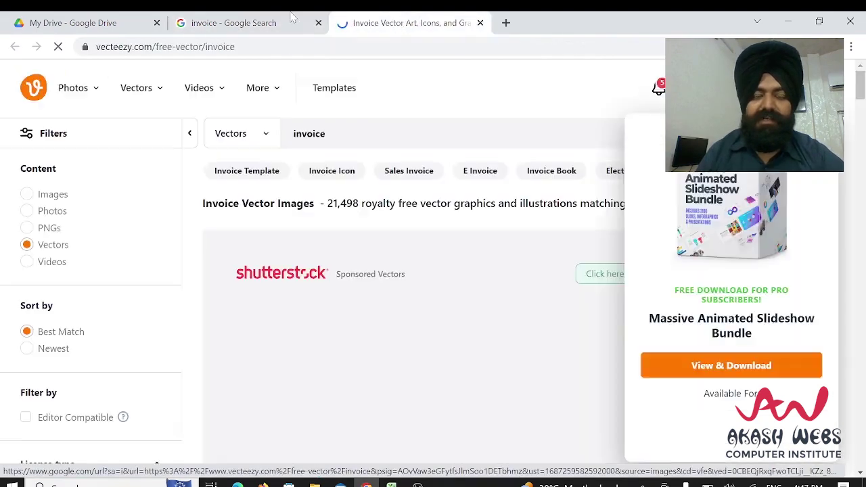
{"action": "scroll", "coordinate": [339, 258], "scroll_direction": "down", "scroll_amount": 1}
{"action": "scroll", "coordinate": [446, 250], "scroll_direction": "down", "scroll_amount": 2}
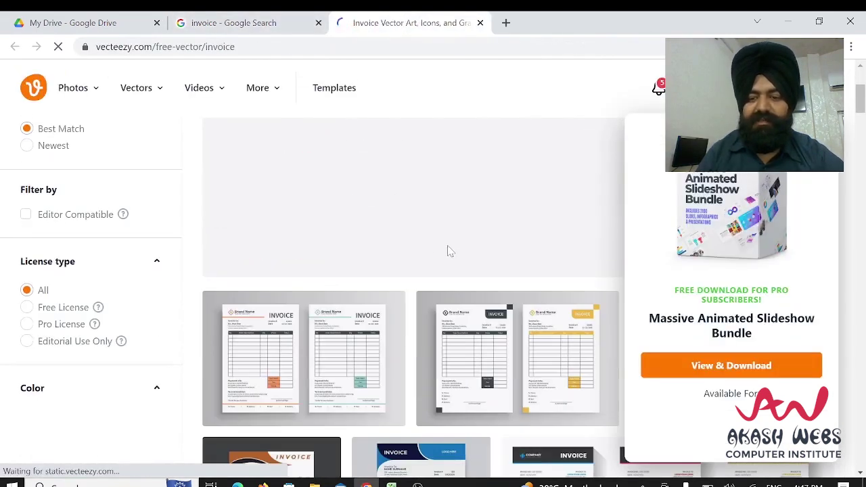
{"action": "scroll", "coordinate": [375, 276], "scroll_direction": "down", "scroll_amount": 1}
{"action": "left_click", "coordinate": [370, 279]}
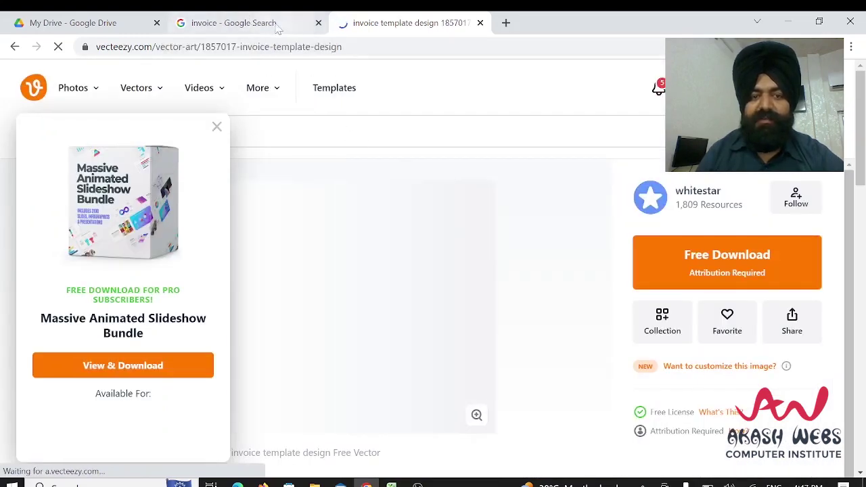
Close the slideshow bundle promotion on the design page, then return to Google's image results
{"action": "left_click", "coordinate": [248, 21]}
{"action": "scroll", "coordinate": [301, 198], "scroll_direction": "down", "scroll_amount": 5}
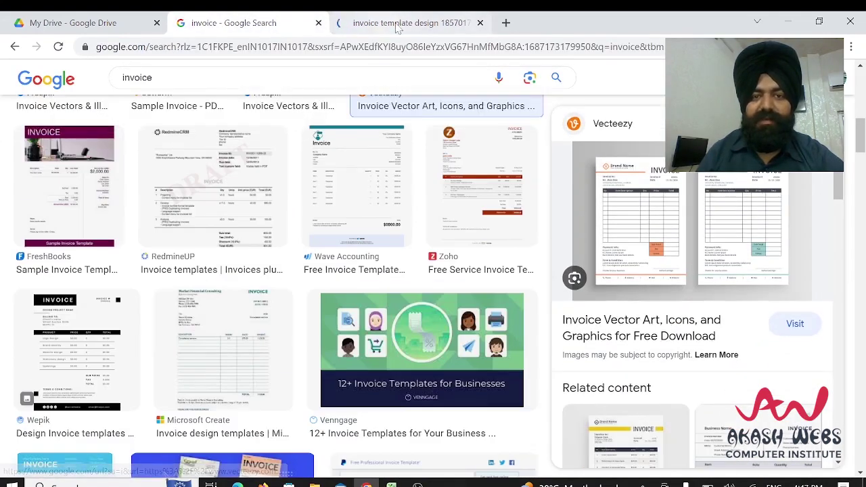
{"action": "left_click", "coordinate": [404, 23]}
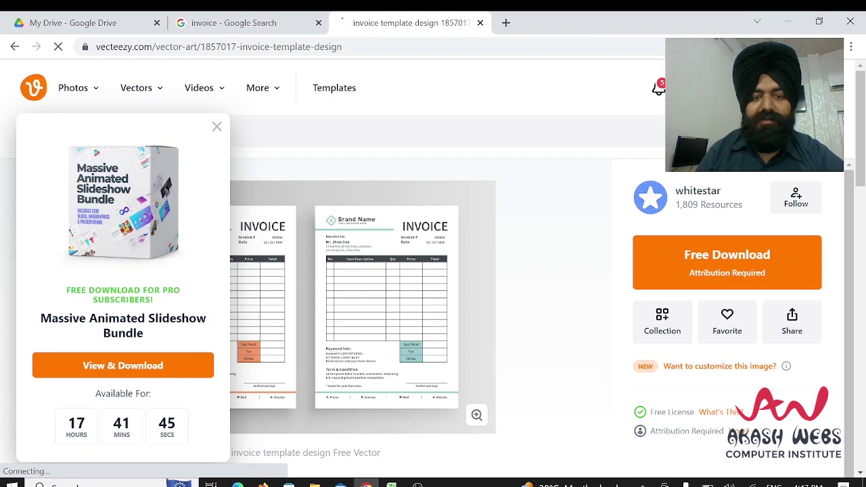
{"action": "left_click", "coordinate": [217, 126]}
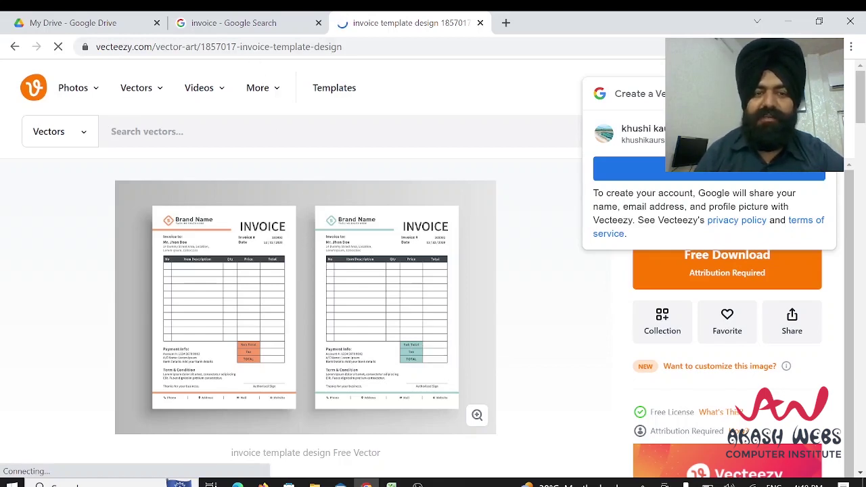
{"action": "left_click", "coordinate": [244, 25]}
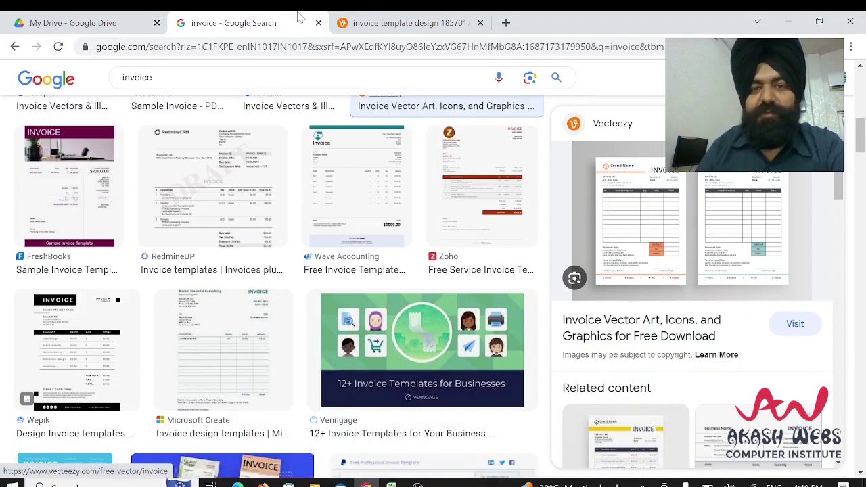
Go back to the Vecteezy 'invoice template design' tab showing its two invoice layouts
{"action": "left_click", "coordinate": [598, 214]}
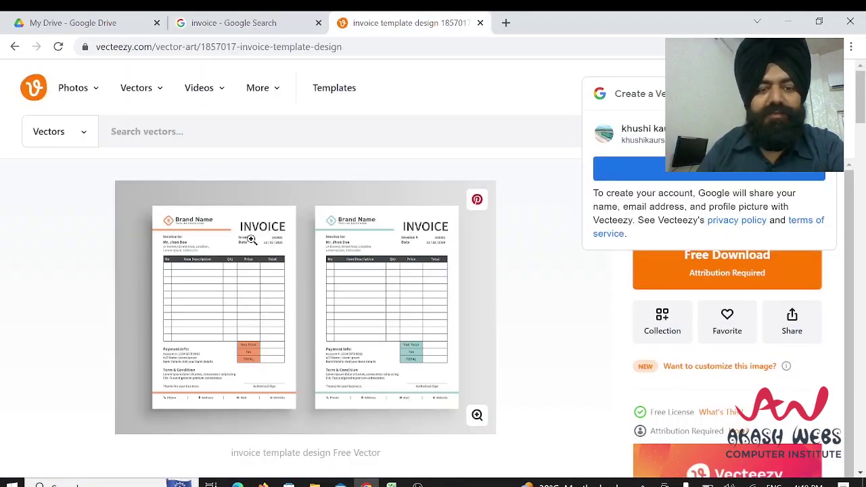
{"action": "mouse_move", "coordinate": [263, 326]}
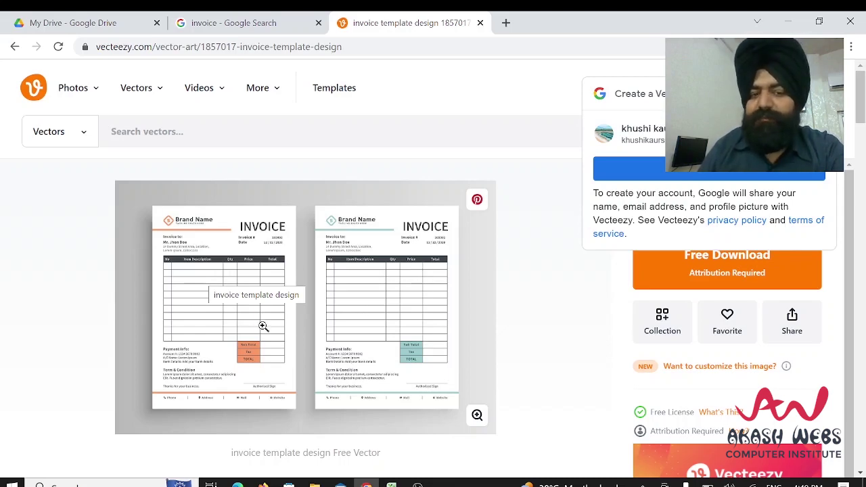
{"action": "scroll", "coordinate": [303, 311], "scroll_direction": "down", "scroll_amount": 2}
{"action": "scroll", "coordinate": [303, 312], "scroll_direction": "down", "scroll_amount": 2}
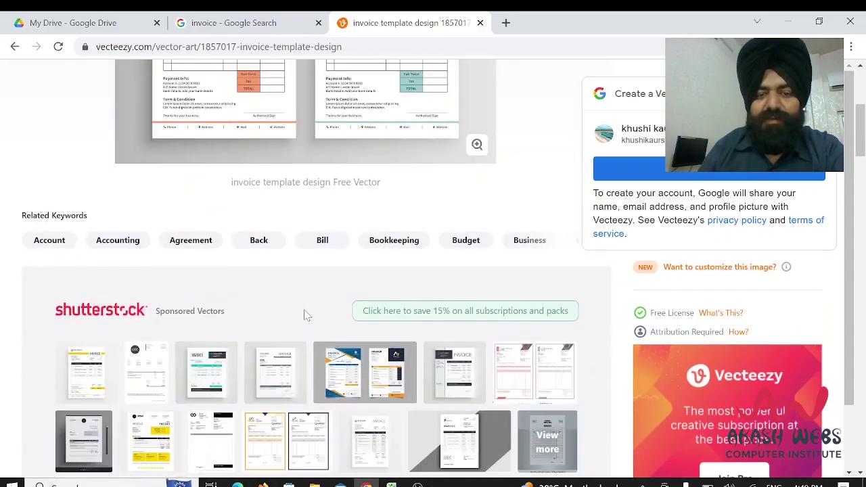
{"action": "scroll", "coordinate": [303, 315], "scroll_direction": "up", "scroll_amount": 2}
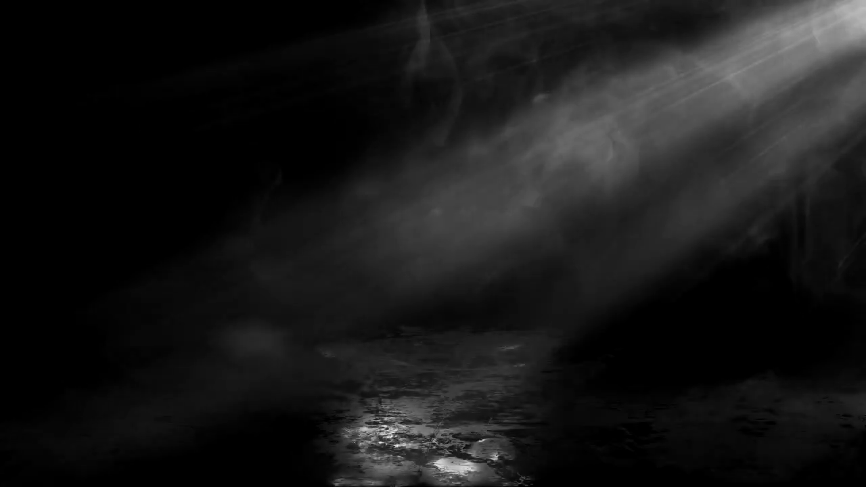